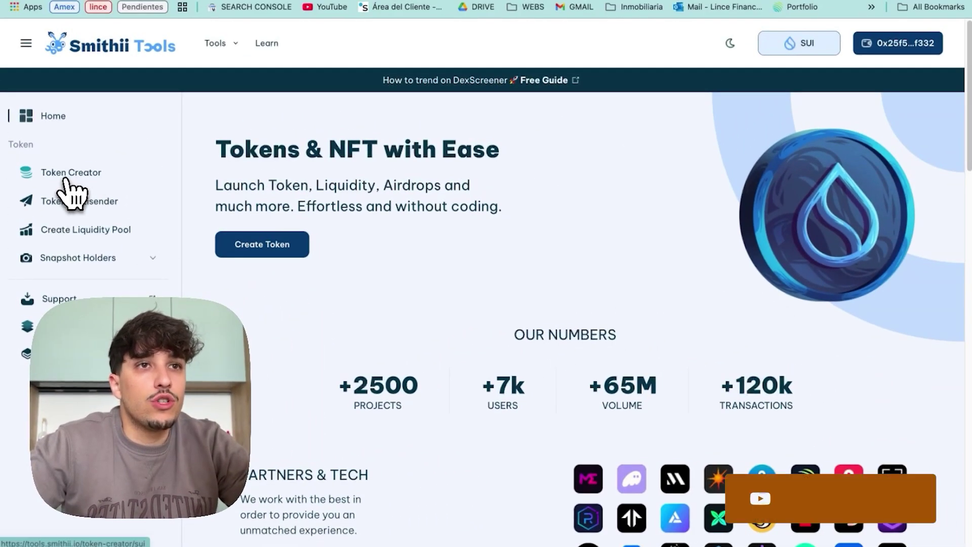
Open the Sui token creator form and enter the token name Skie
{"action": "left_click", "coordinate": [81, 30]}
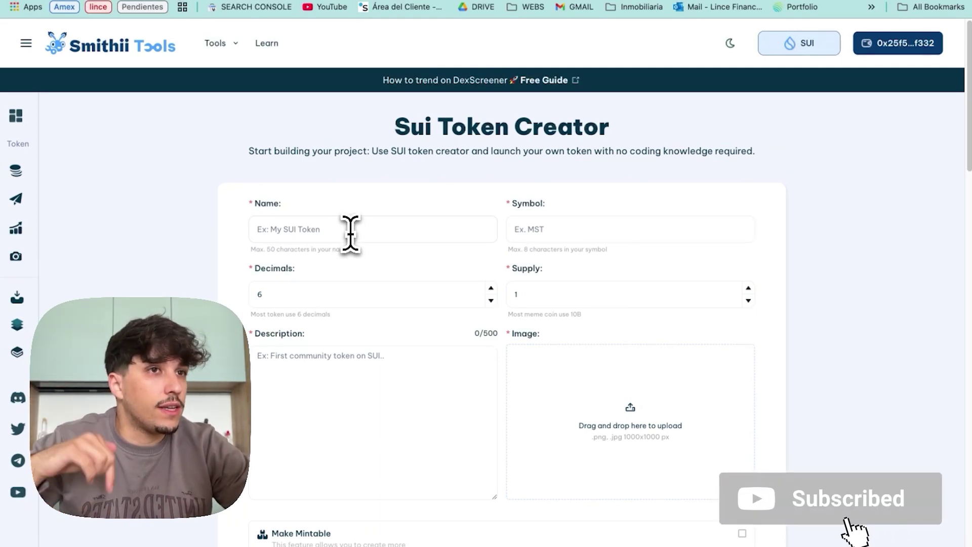
{"action": "left_click", "coordinate": [350, 234]}
{"action": "left_click_drag", "start_coordinate": [392, 127], "coordinate": [694, 157]}
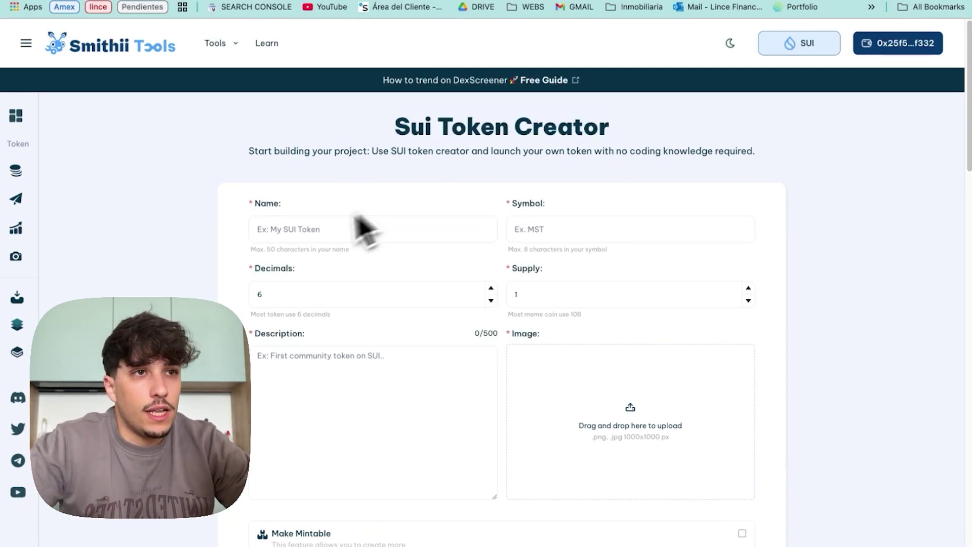
{"action": "left_click", "coordinate": [301, 238]}
{"action": "left_click", "coordinate": [562, 233]}
{"action": "left_click", "coordinate": [562, 294]}
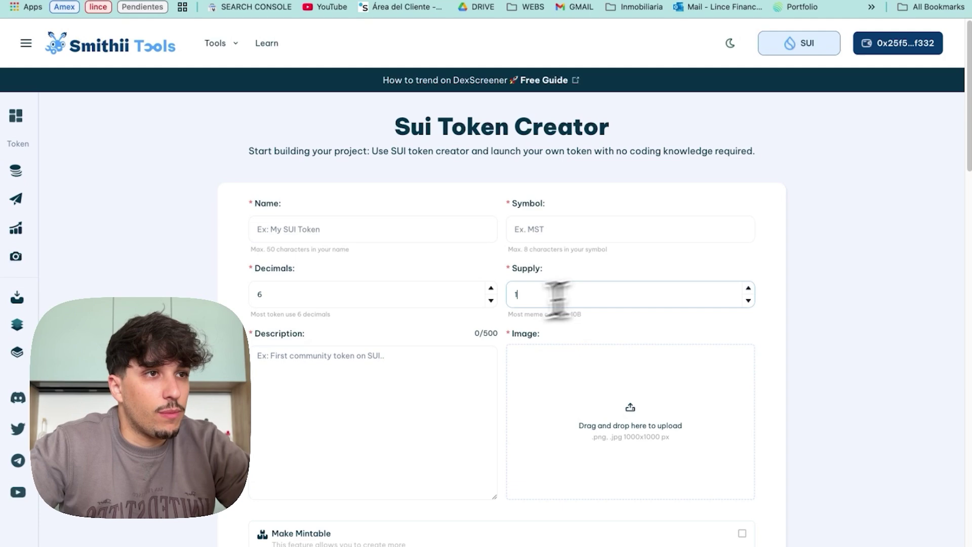
{"action": "scroll", "coordinate": [392, 344], "scroll_direction": "down", "scroll_amount": 1}
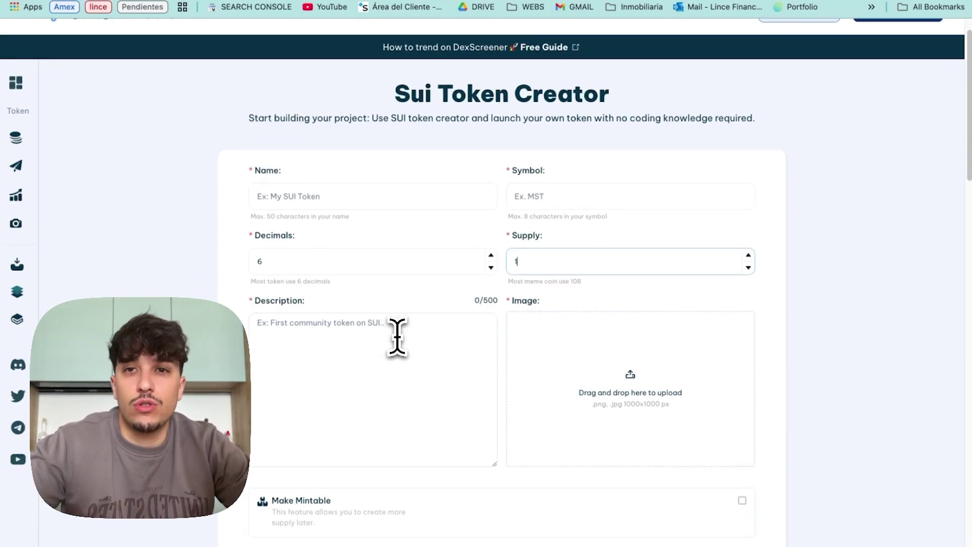
{"action": "type", "text": "10"}
{"action": "left_click", "coordinate": [323, 196]}
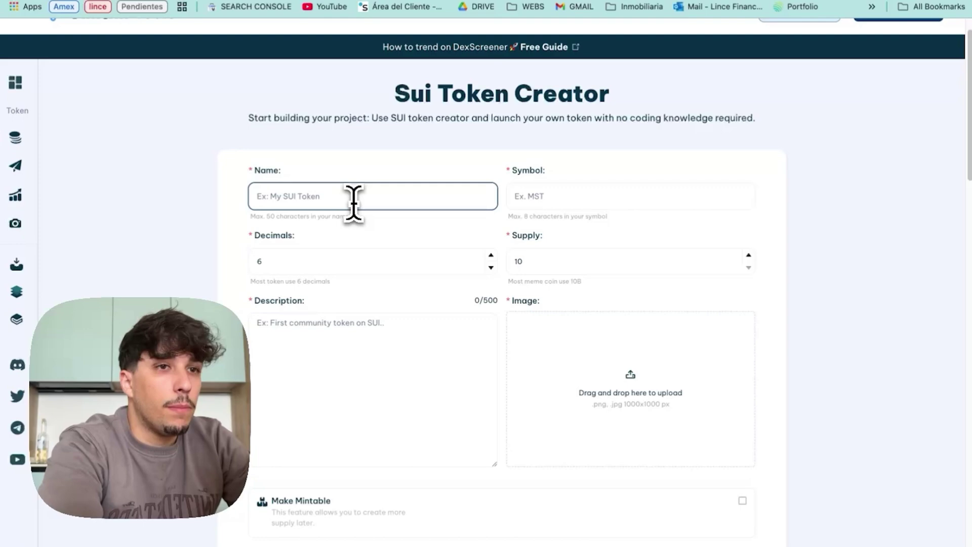
{"action": "type", "text": "Skie"}
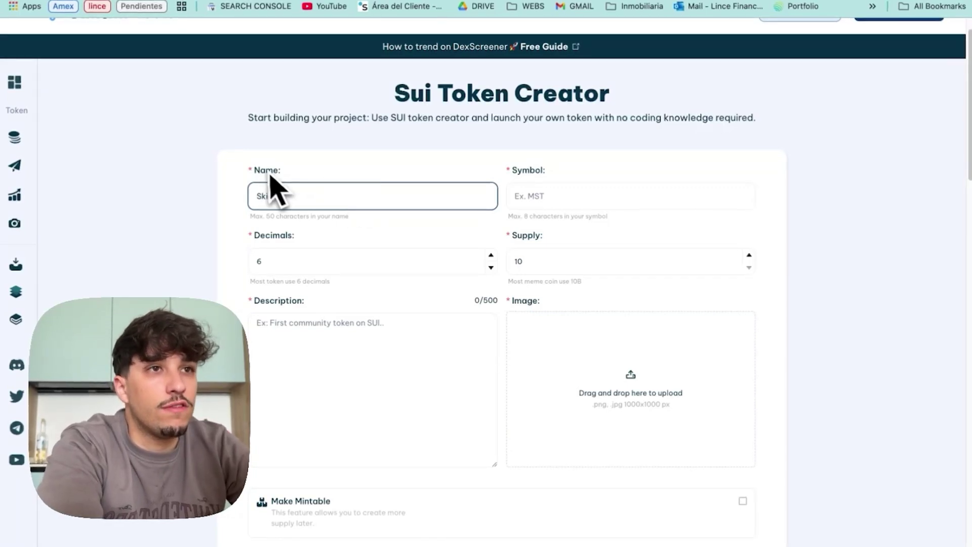
Enter SKIE as the token symbol
{"action": "left_click", "coordinate": [260, 170]}
{"action": "left_click", "coordinate": [557, 192]}
{"action": "type", "text": "SKIE"}
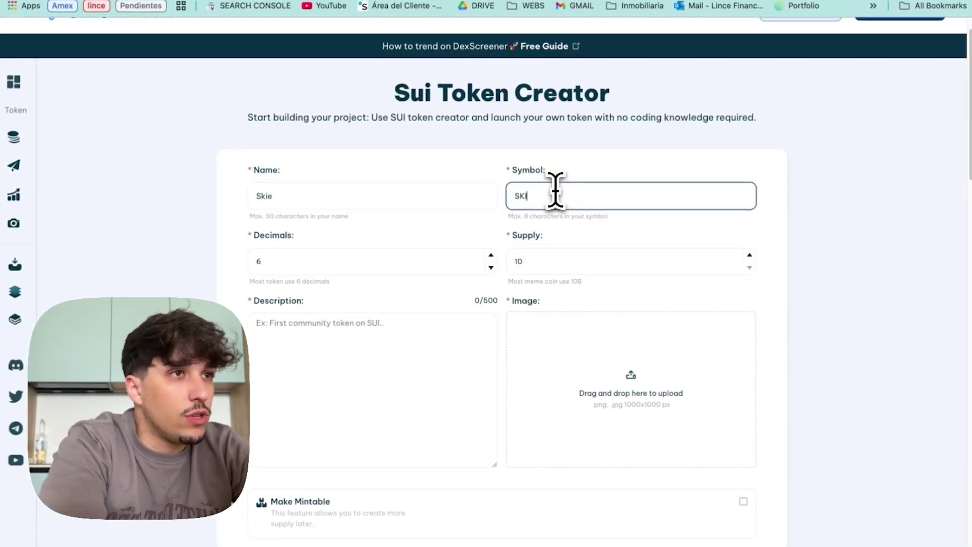
{"action": "double_click", "coordinate": [547, 195]}
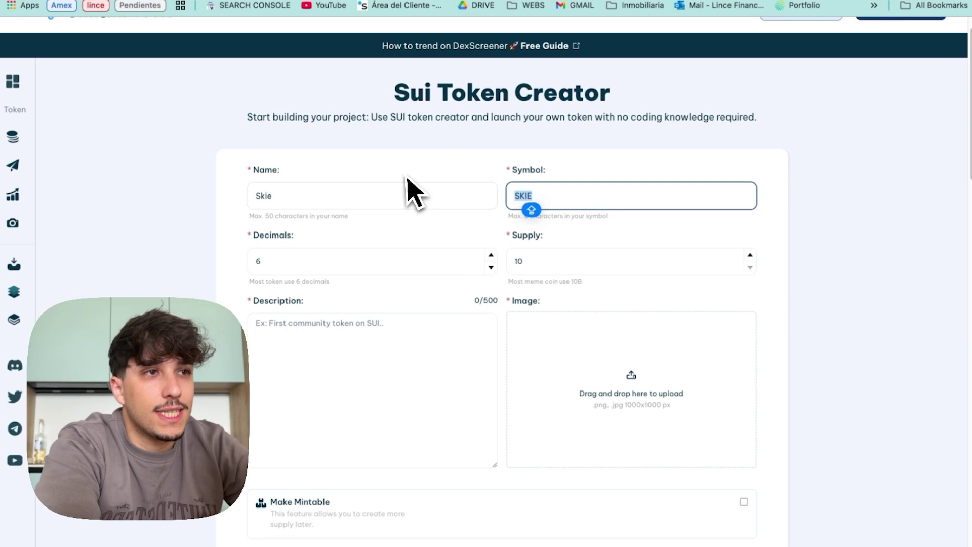
{"action": "left_click", "coordinate": [408, 191]}
{"action": "double_click", "coordinate": [343, 245]}
{"action": "left_click", "coordinate": [359, 251]}
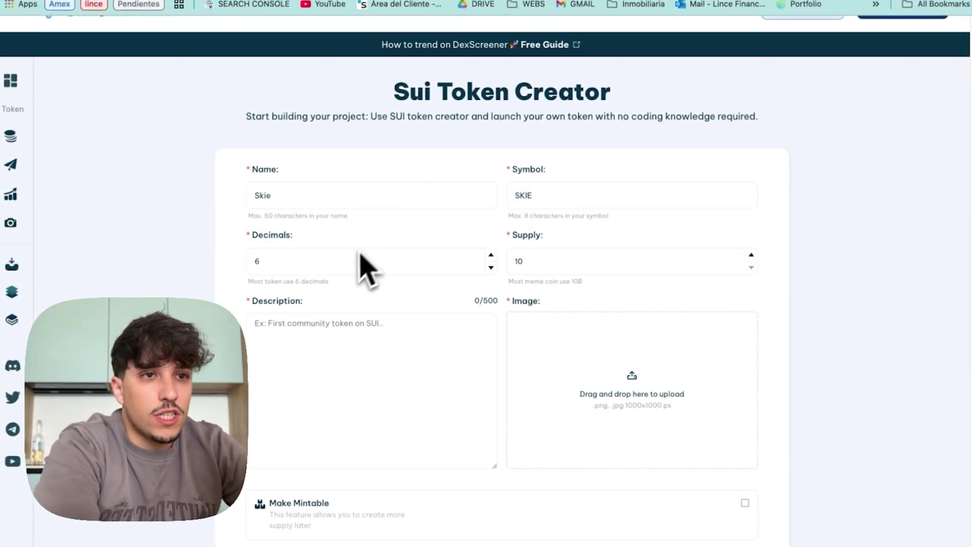
{"action": "left_click", "coordinate": [558, 263]}
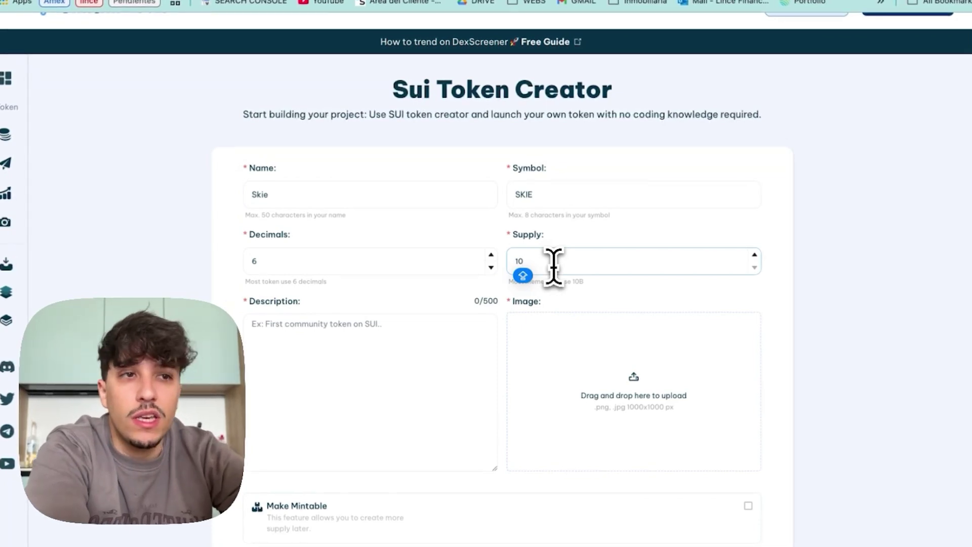
{"action": "type", "text": "1000000"}
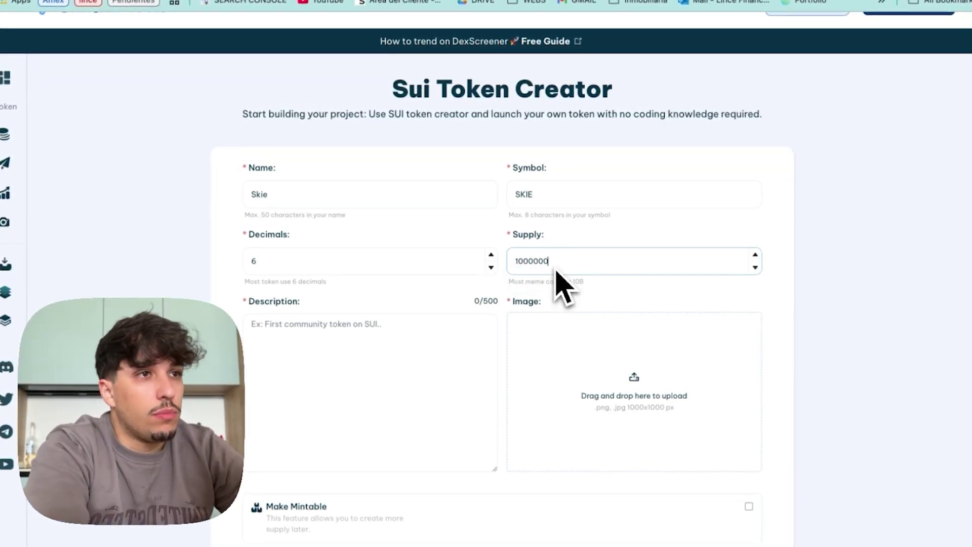
{"action": "type", "text": "00"}
{"action": "left_click", "coordinate": [429, 337]}
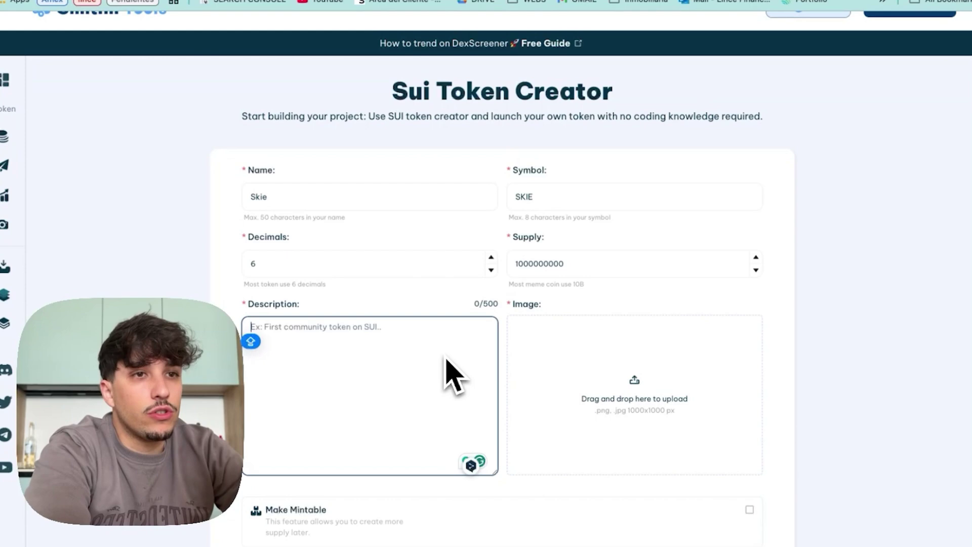
{"action": "type", "text": "Skie"}
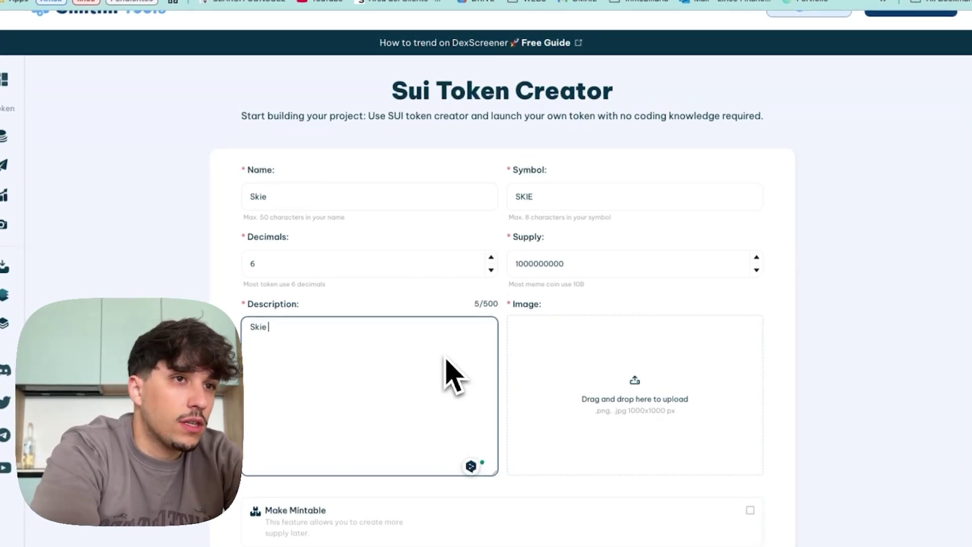
{"action": "type", "text": " is here for the p"}
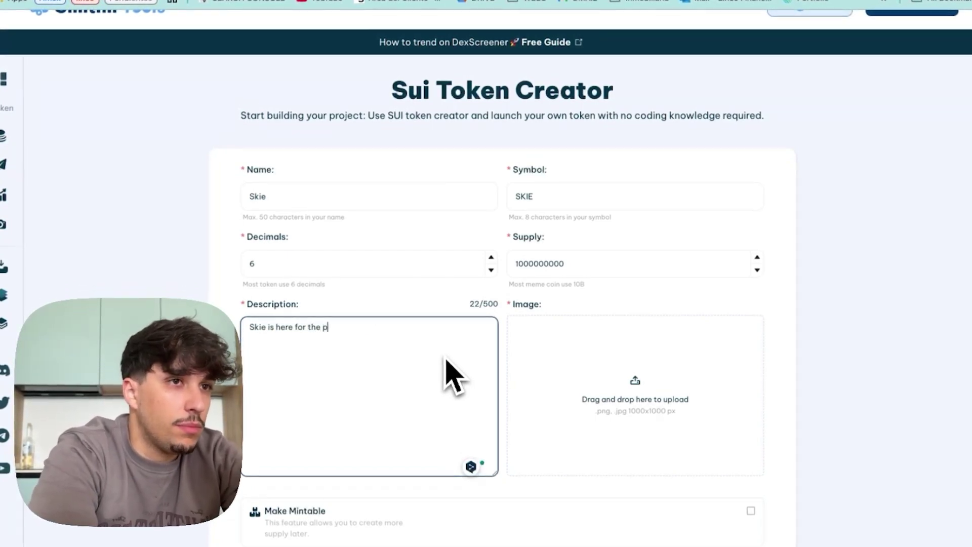
{"action": "type", "text": "eople"}
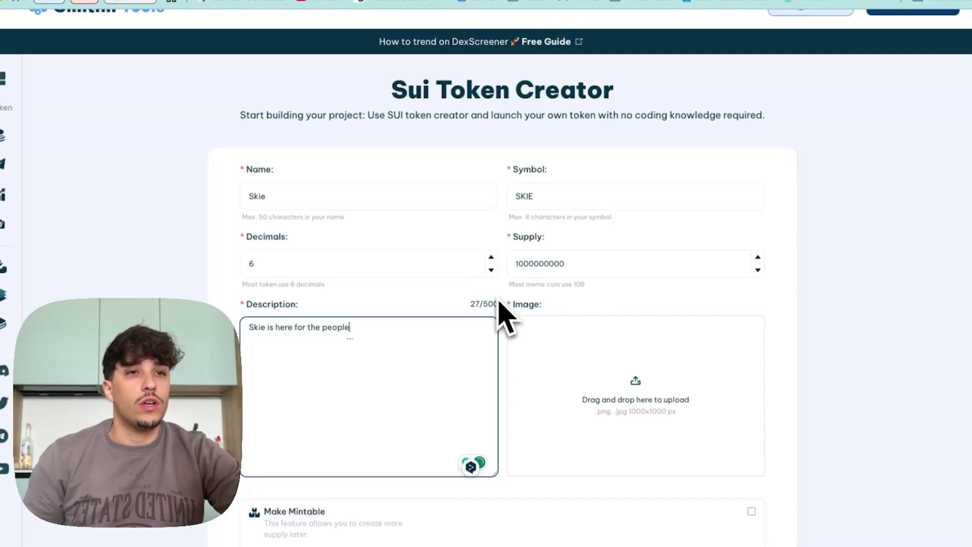
Attach pfp.jpg as the token image, leaving Make Mintable unchecked
{"action": "left_click", "coordinate": [597, 413]}
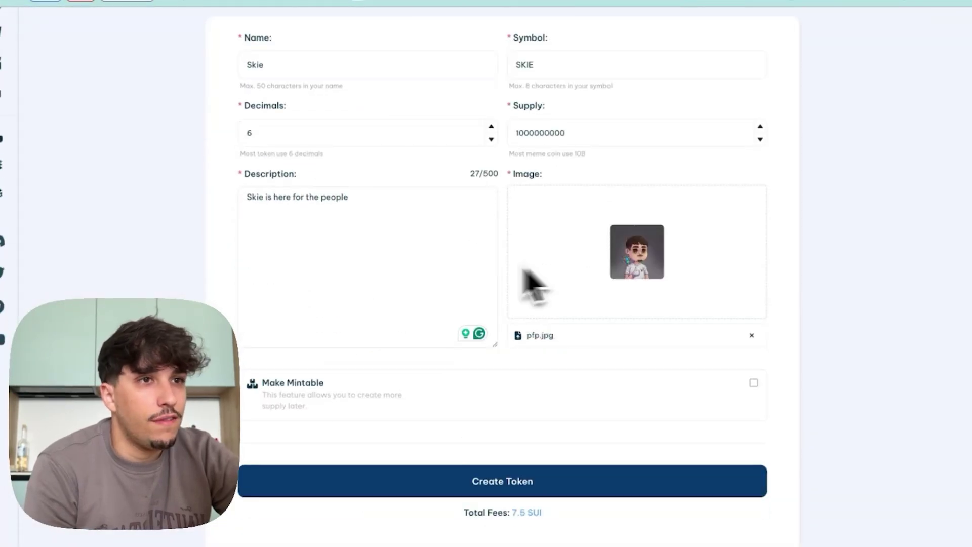
{"action": "left_click_drag", "start_coordinate": [596, 161], "coordinate": [211, 30]}
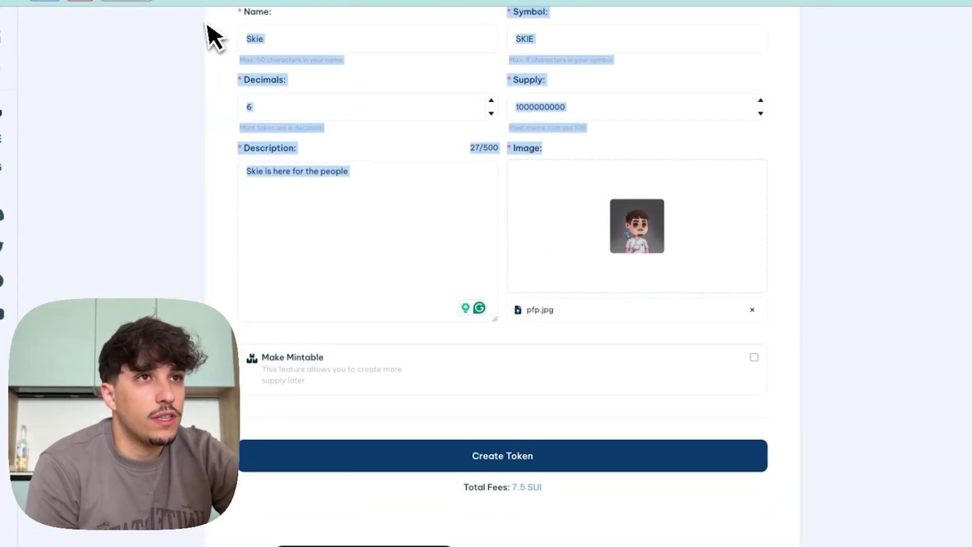
{"action": "left_click", "coordinate": [256, 152]}
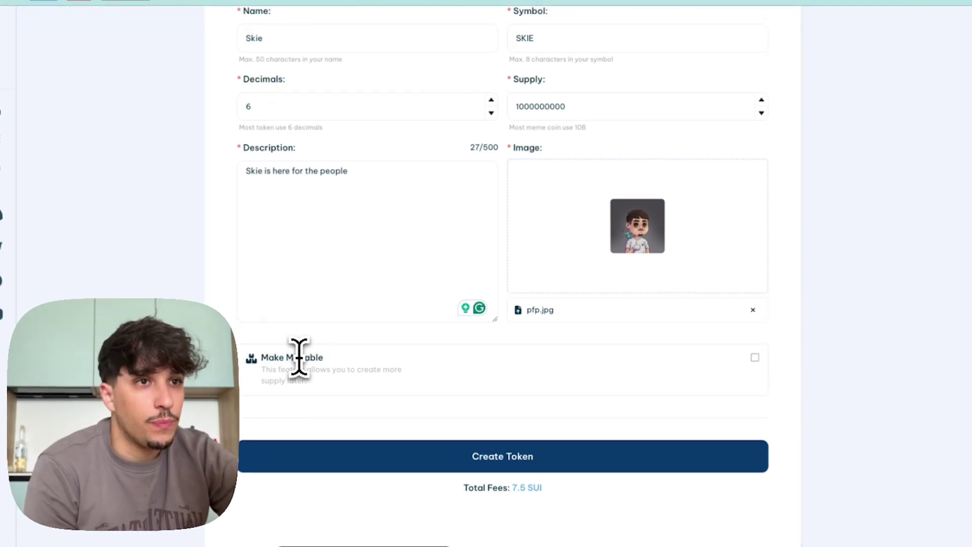
{"action": "left_click", "coordinate": [395, 387]}
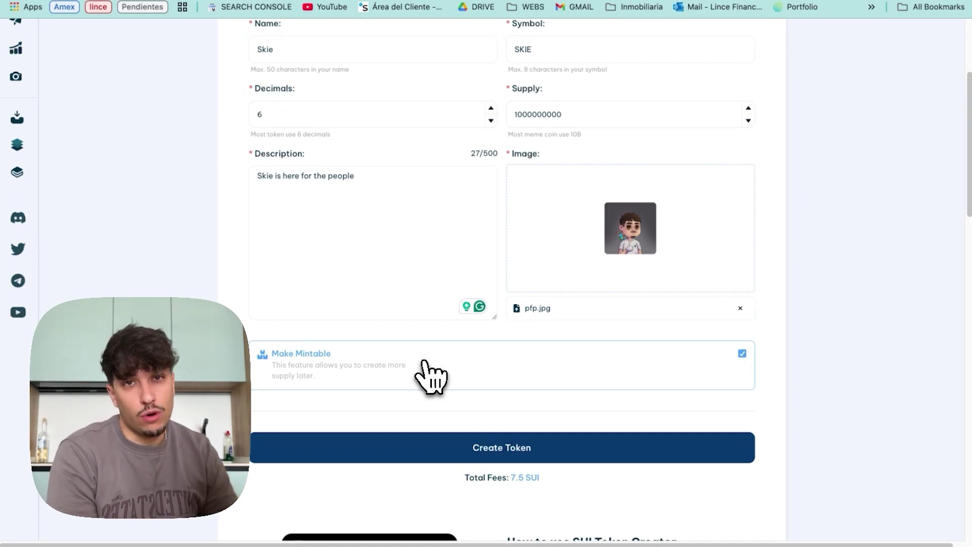
{"action": "left_click", "coordinate": [424, 375]}
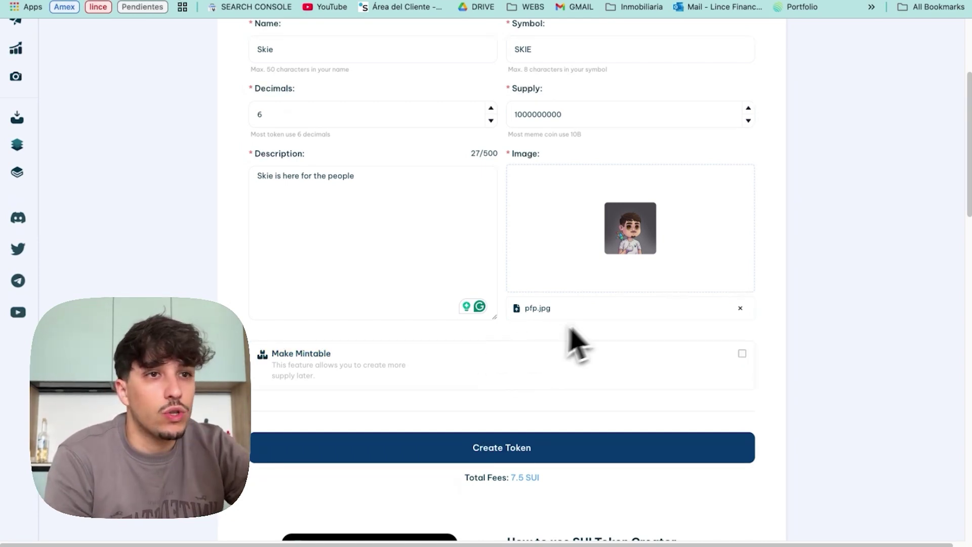
Review the completed Skie form and submit it with Create Token
{"action": "scroll", "coordinate": [390, 360], "scroll_direction": "up", "scroll_amount": 3}
{"action": "scroll", "coordinate": [594, 352], "scroll_direction": "up", "scroll_amount": 1}
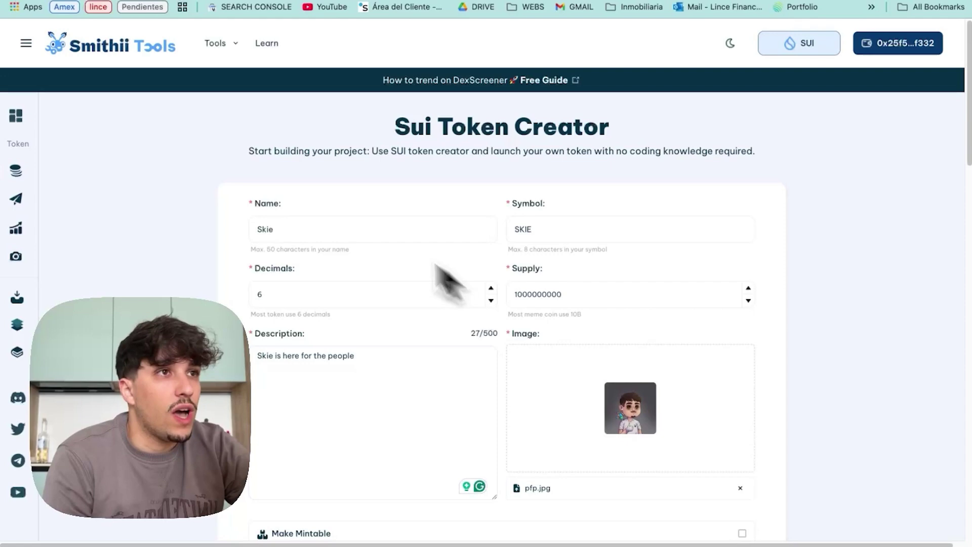
{"action": "left_click_drag", "start_coordinate": [261, 134], "coordinate": [581, 196]}
{"action": "left_click", "coordinate": [582, 200]}
{"action": "scroll", "coordinate": [830, 167], "scroll_direction": "down", "scroll_amount": 4}
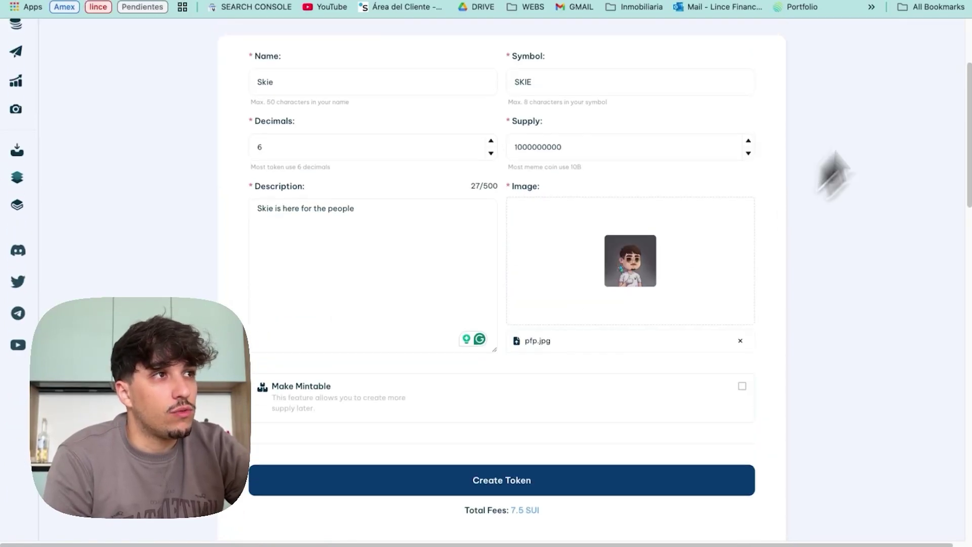
{"action": "scroll", "coordinate": [893, 97], "scroll_direction": "up", "scroll_amount": 4}
{"action": "scroll", "coordinate": [669, 219], "scroll_direction": "down", "scroll_amount": 1}
{"action": "scroll", "coordinate": [673, 230], "scroll_direction": "down", "scroll_amount": 3}
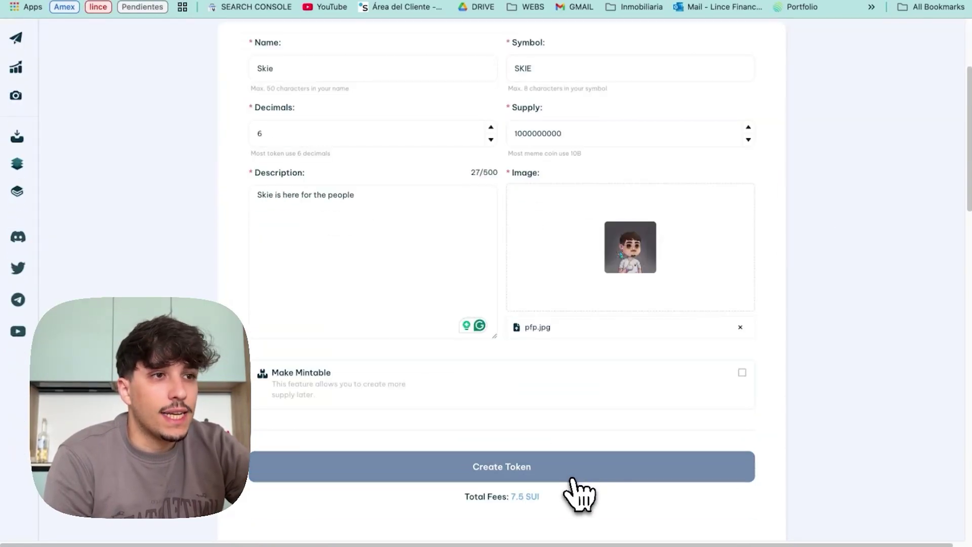
{"action": "left_click", "coordinate": [549, 481]}
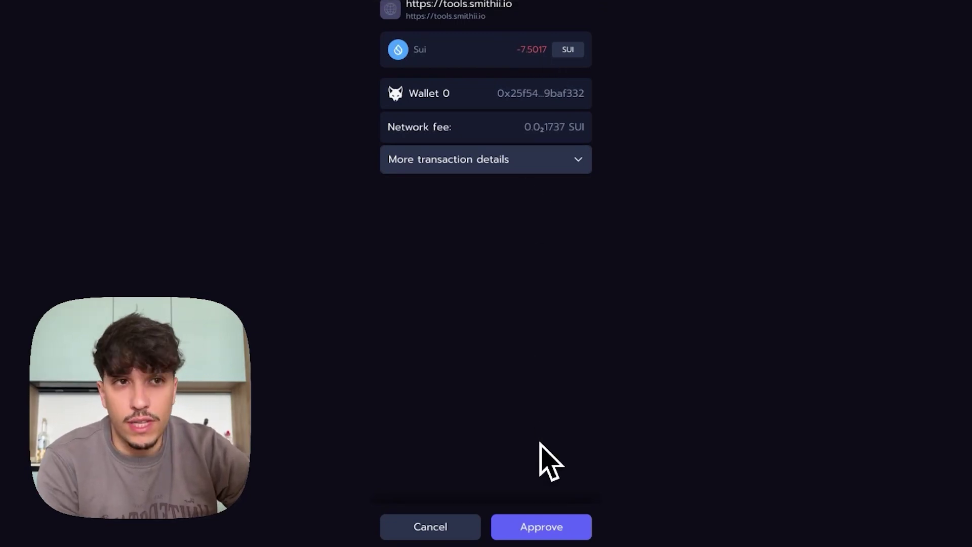
Approve the 7.5 SUI creation payment in Nightly and wait for the next approval
{"action": "left_click", "coordinate": [549, 529]}
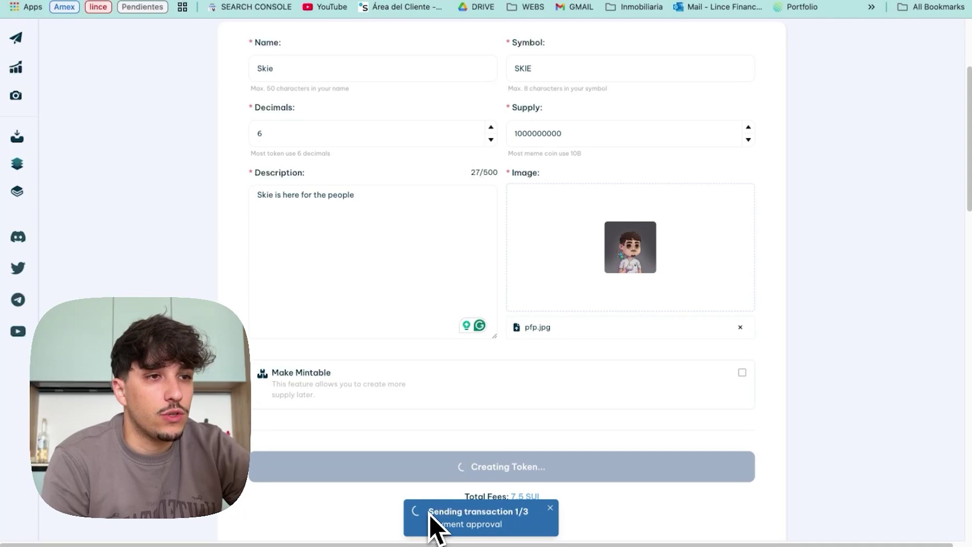
{"action": "left_click_drag", "start_coordinate": [430, 513], "coordinate": [505, 525]}
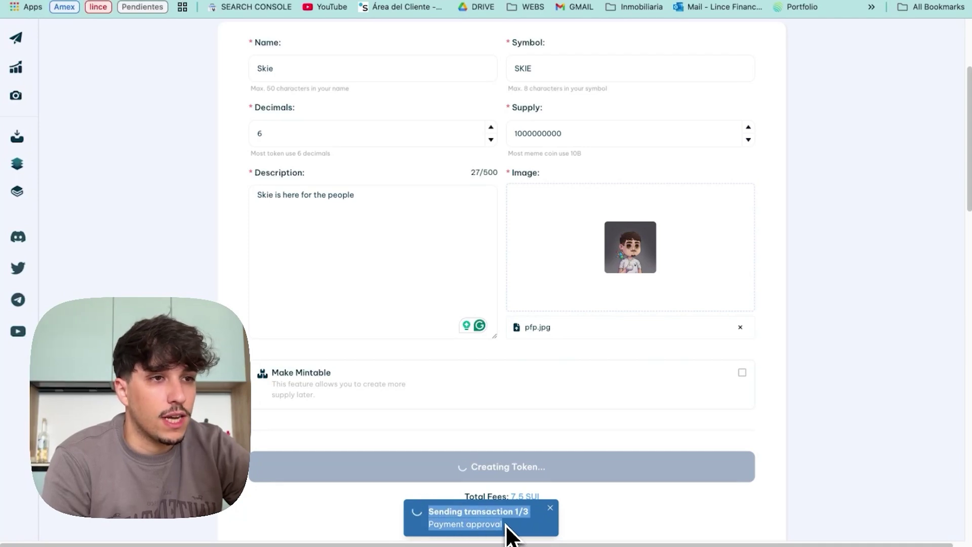
{"action": "left_click", "coordinate": [485, 519]}
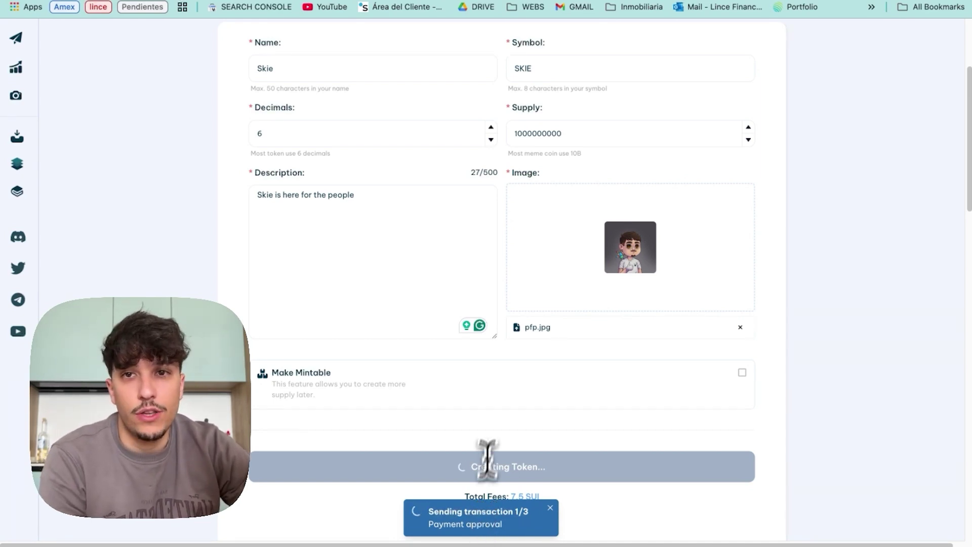
{"action": "scroll", "coordinate": [503, 358], "scroll_direction": "up", "scroll_amount": 1}
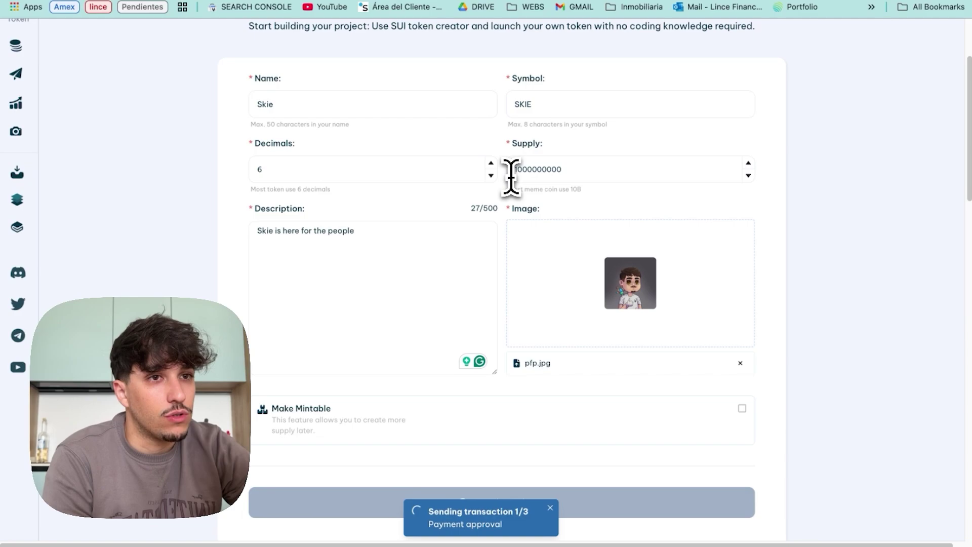
{"action": "scroll", "coordinate": [486, 326], "scroll_direction": "down", "scroll_amount": 1}
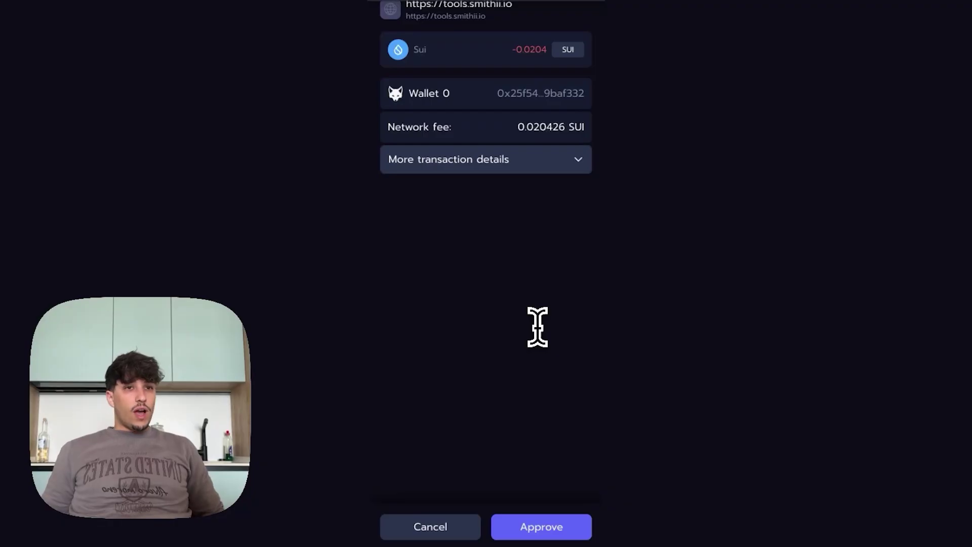
Approve the network-fee transaction and the final transaction minting 1.00B Skie
{"action": "left_click", "coordinate": [552, 530]}
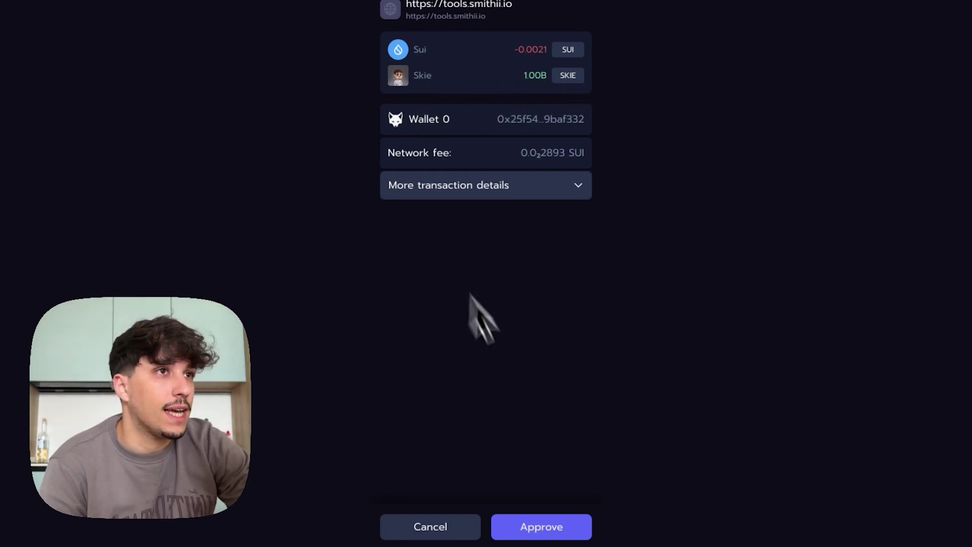
{"action": "left_click", "coordinate": [558, 527]}
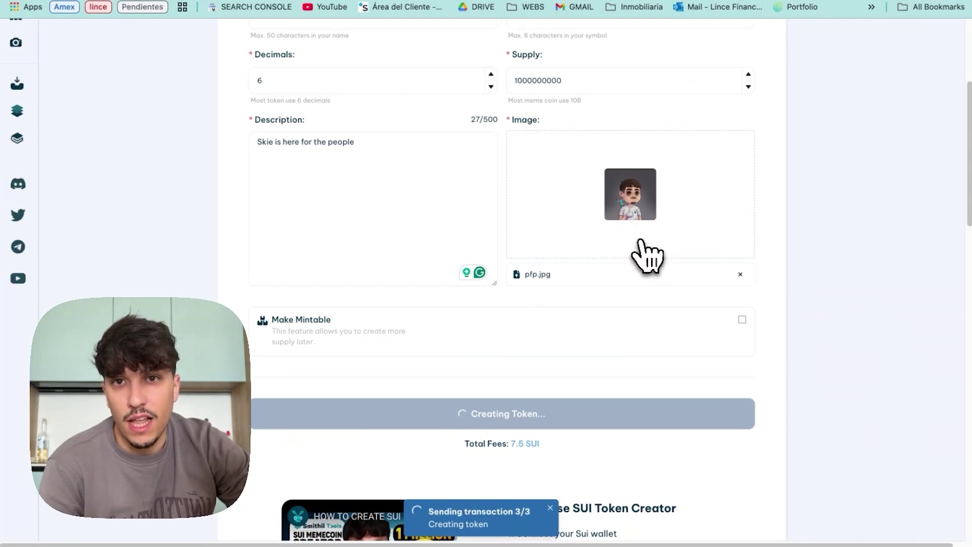
{"action": "scroll", "coordinate": [542, 328], "scroll_direction": "up", "scroll_amount": 1}
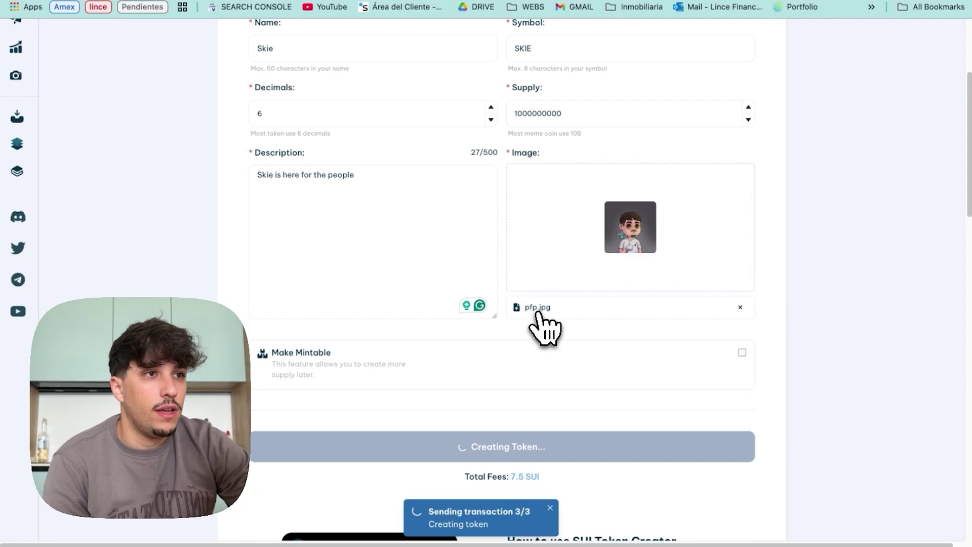
{"action": "scroll", "coordinate": [508, 283], "scroll_direction": "up", "scroll_amount": 5}
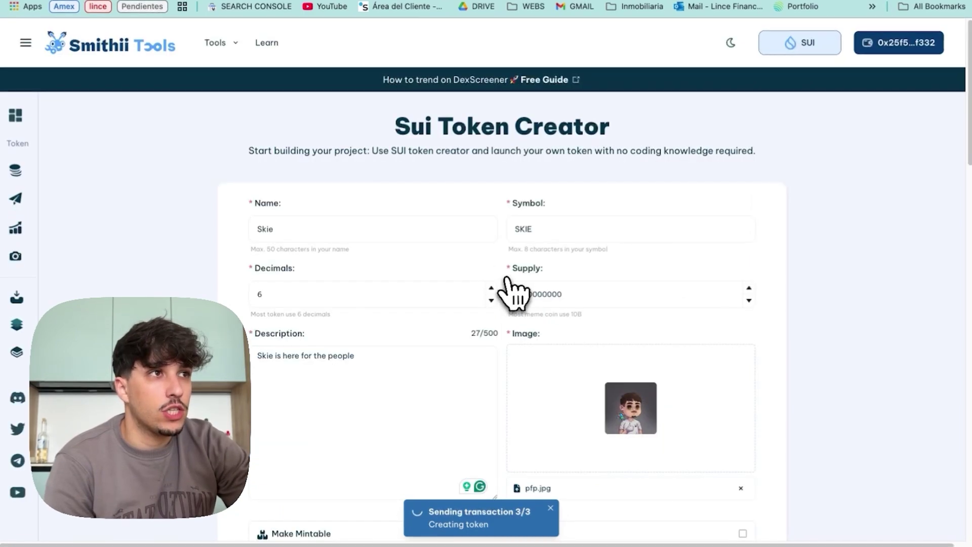
Take a screenshot of the Token Created Successfully confirmation
{"action": "key", "text": "super+shift+3"}
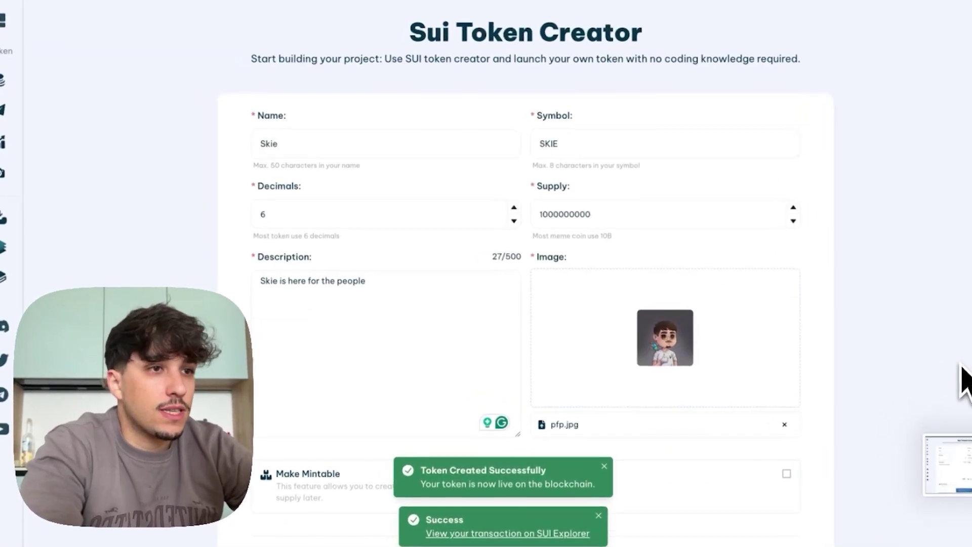
{"action": "left_click_drag", "start_coordinate": [414, 469], "coordinate": [563, 485]}
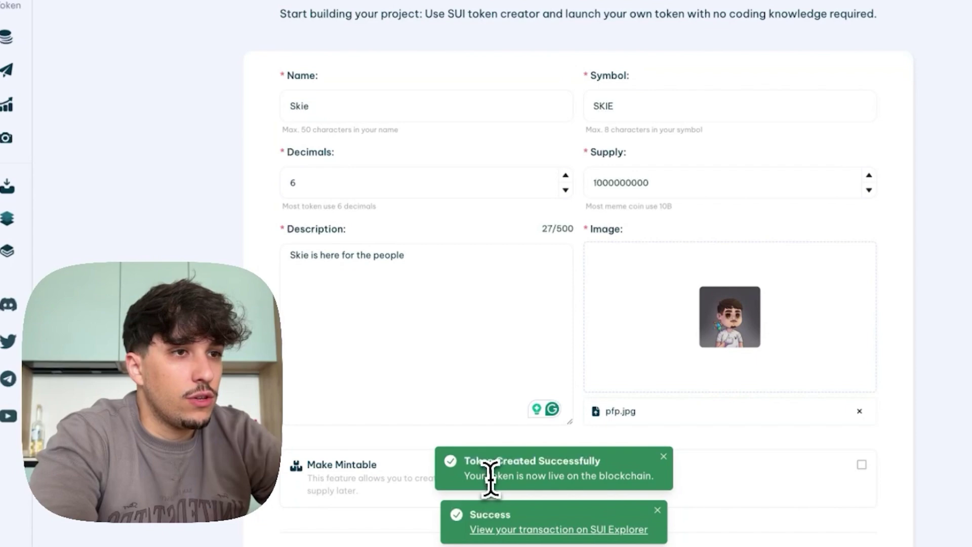
{"action": "left_click_drag", "start_coordinate": [476, 480], "coordinate": [602, 480]}
{"action": "left_click", "coordinate": [549, 476]}
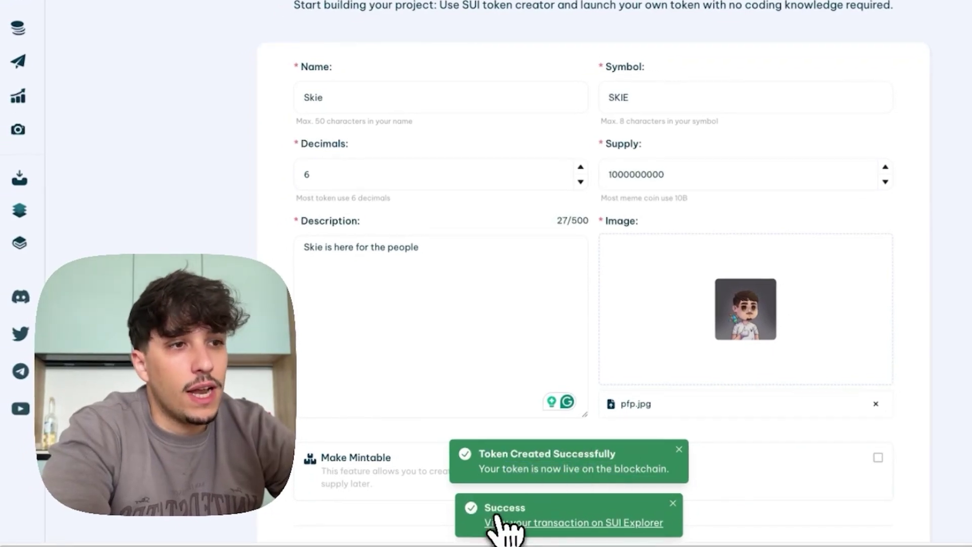
Open the transaction on SuiVision and check the created TreasuryCap, UpgradeCap and CoinMetadata objects
{"action": "left_click", "coordinate": [499, 523]}
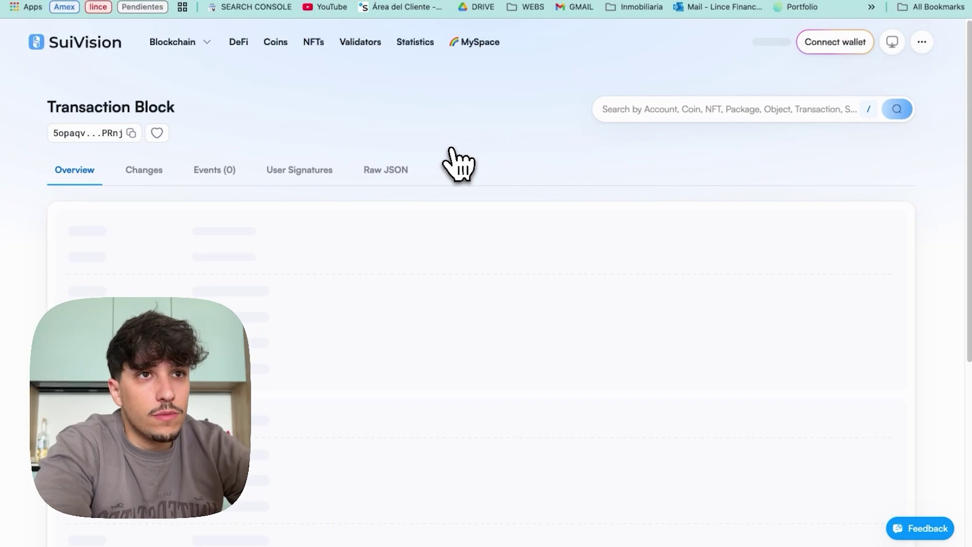
{"action": "scroll", "coordinate": [355, 169], "scroll_direction": "down", "scroll_amount": 5}
{"action": "scroll", "coordinate": [284, 243], "scroll_direction": "down", "scroll_amount": 10}
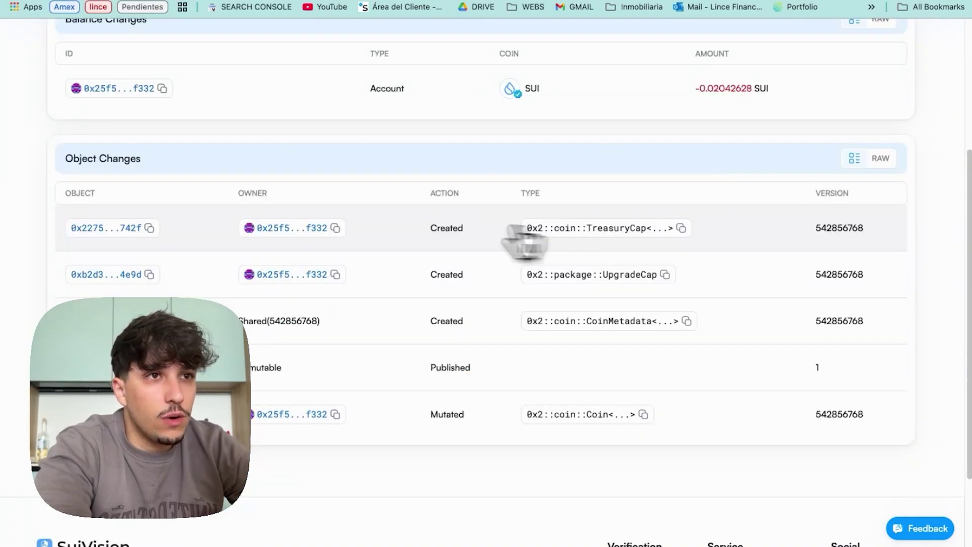
{"action": "double_click", "coordinate": [446, 228]}
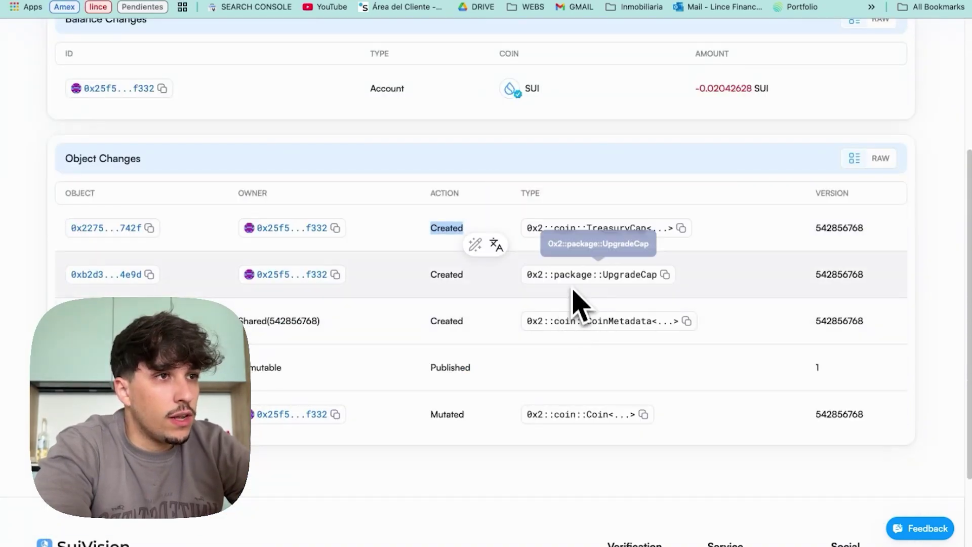
{"action": "scroll", "coordinate": [506, 324], "scroll_direction": "down", "scroll_amount": 2}
{"action": "scroll", "coordinate": [435, 329], "scroll_direction": "up", "scroll_amount": 5}
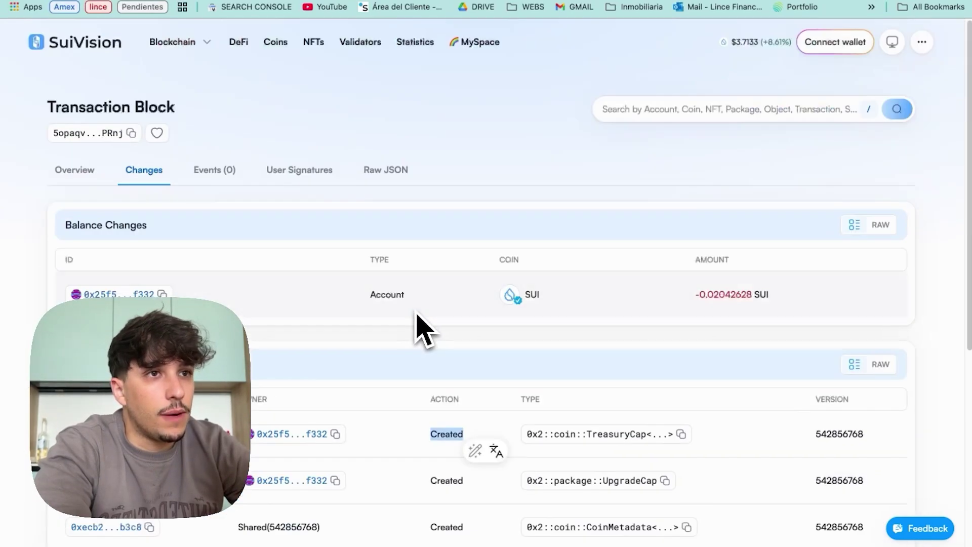
{"action": "left_click", "coordinate": [725, 2]}
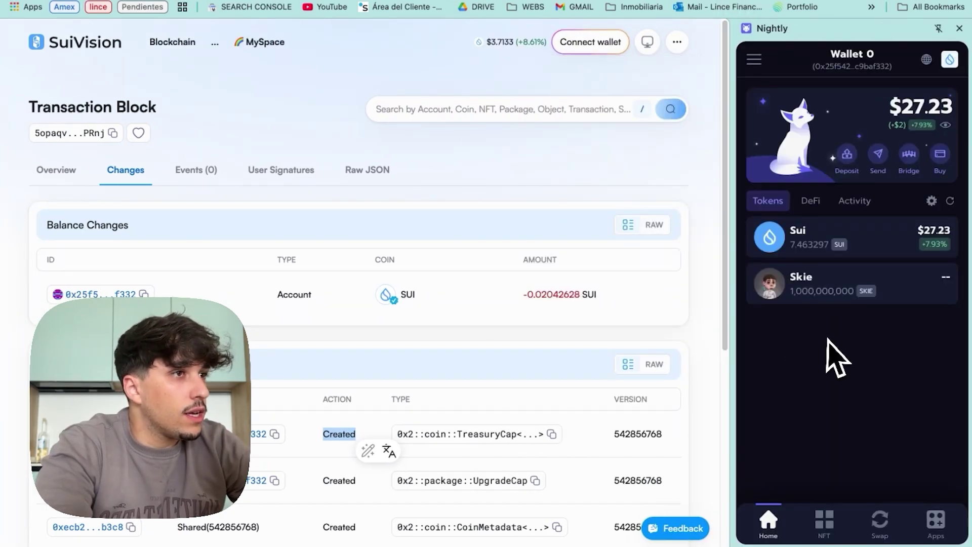
Open the Skie token in Nightly to confirm the 1.00B SKIE balance
{"action": "left_click", "coordinate": [810, 298]}
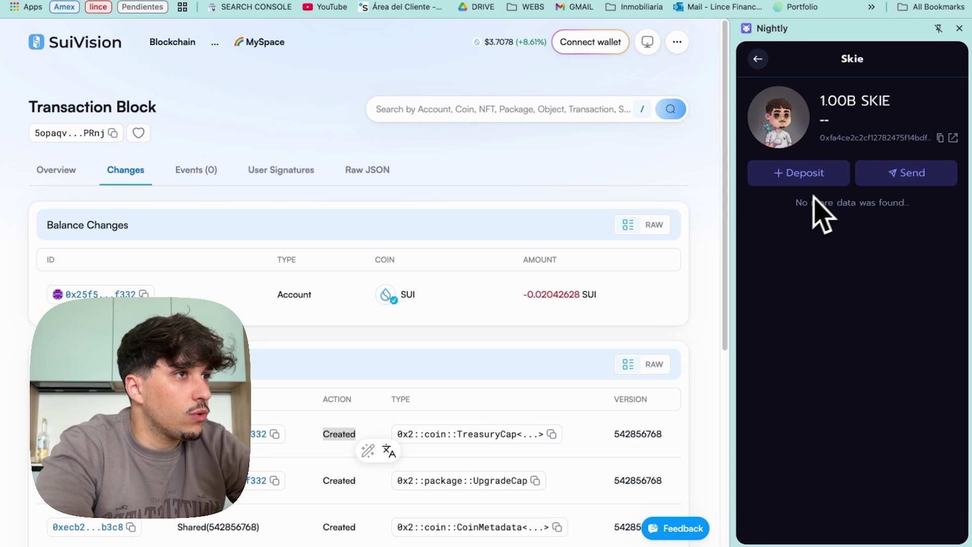